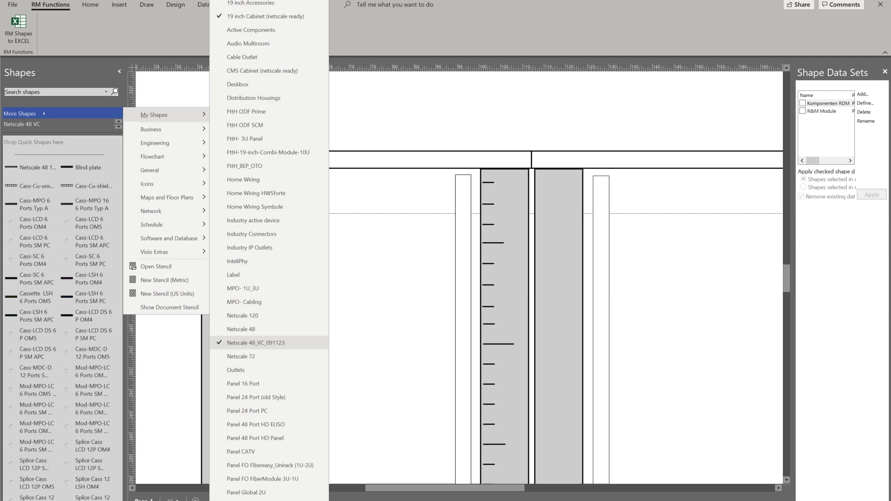
Load the Netscale 48_VC_091123 stencil and fit a Netscale 48 1HE panel onto the top rack rails
{"action": "left_click", "coordinate": [256, 342]}
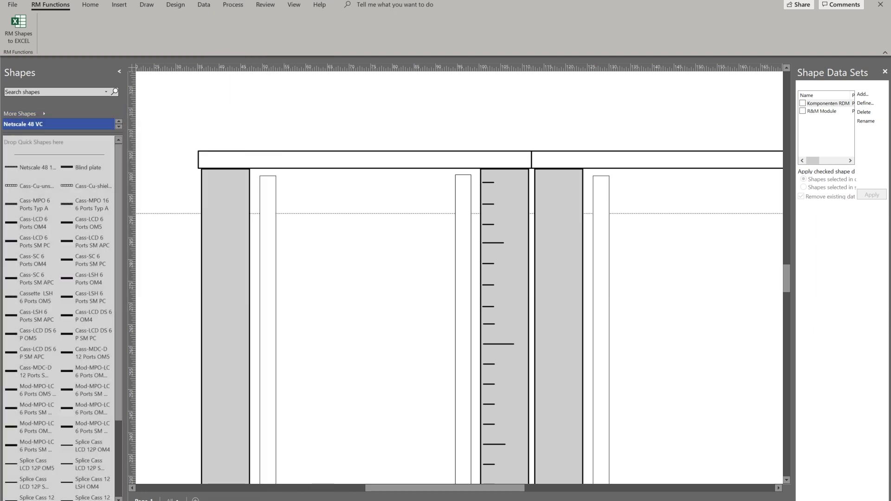
{"action": "mouse_move", "coordinate": [31, 167]}
{"action": "left_mouse_down"}
{"action": "mouse_move", "coordinate": [352, 213]}
{"action": "mouse_move", "coordinate": [366, 192]}
{"action": "left_mouse_up"}
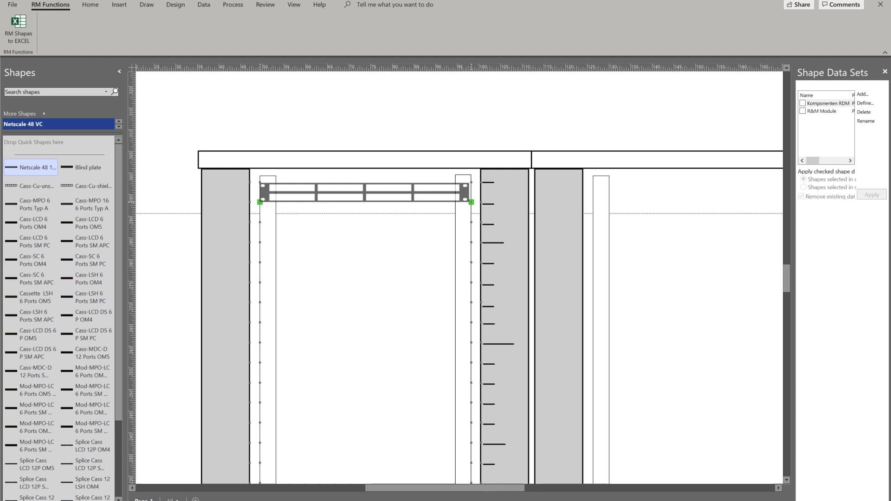
{"action": "left_click_drag", "start_coordinate": [365, 191], "coordinate": [365, 192]}
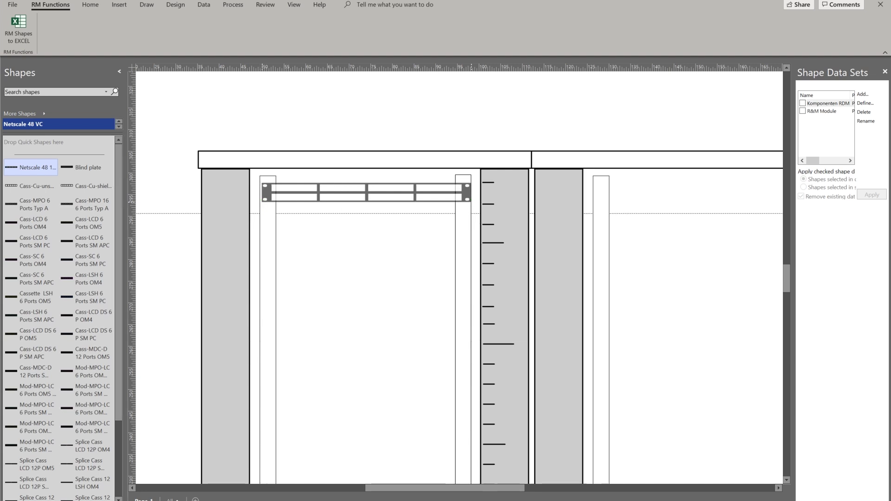
Set panel type PO, front cable manager B (80mm), front door TR, rear cable manager RS, quantity 1
{"action": "left_click", "coordinate": [539, 217]}
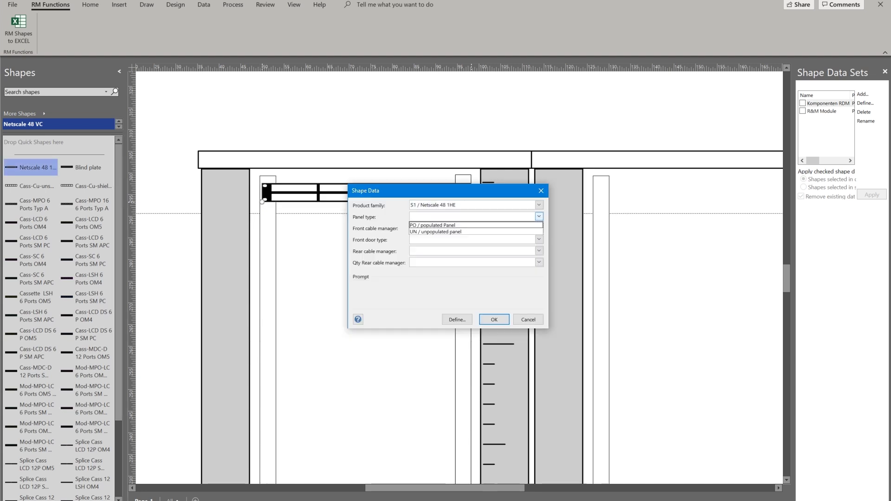
{"action": "left_click", "coordinate": [473, 231]}
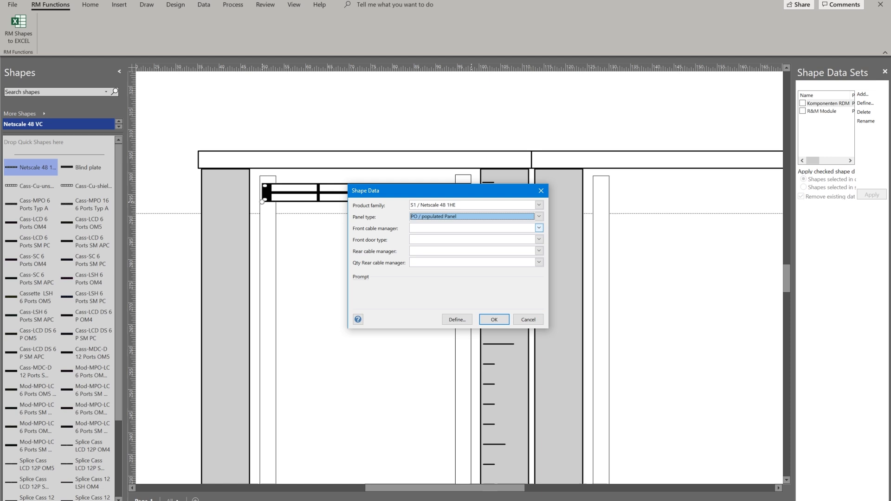
{"action": "left_click", "coordinate": [539, 227]}
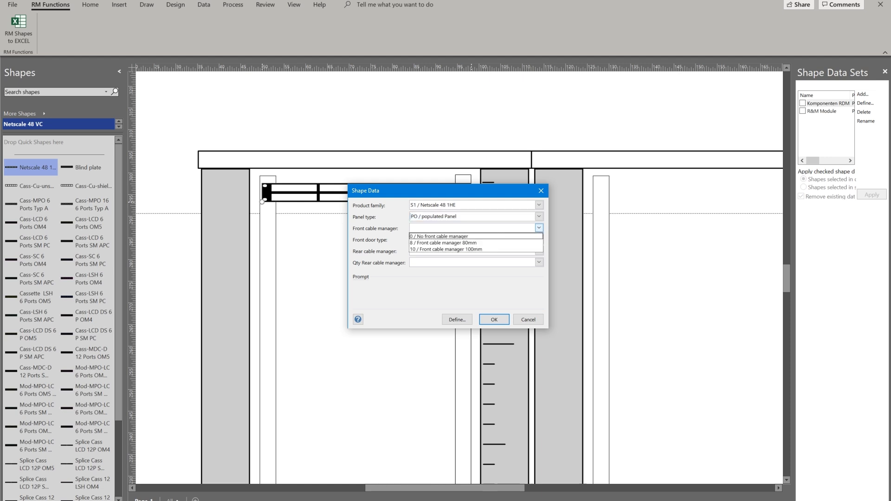
{"action": "left_click", "coordinate": [474, 242]}
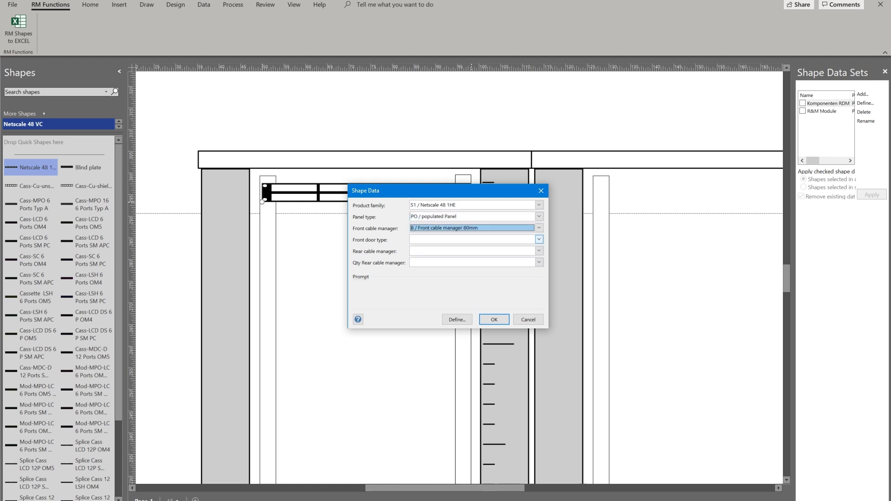
{"action": "left_click", "coordinate": [538, 240]}
{"action": "left_click", "coordinate": [473, 249]}
{"action": "left_click", "coordinate": [539, 251]}
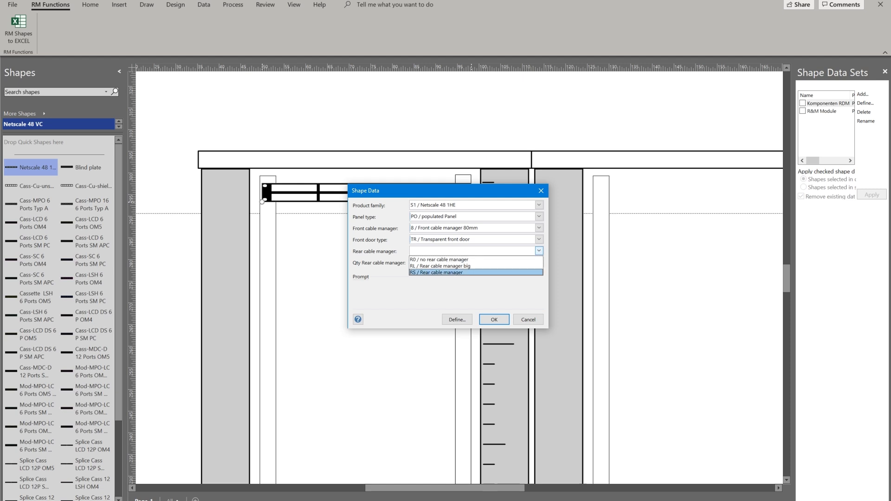
{"action": "left_click", "coordinate": [475, 273]}
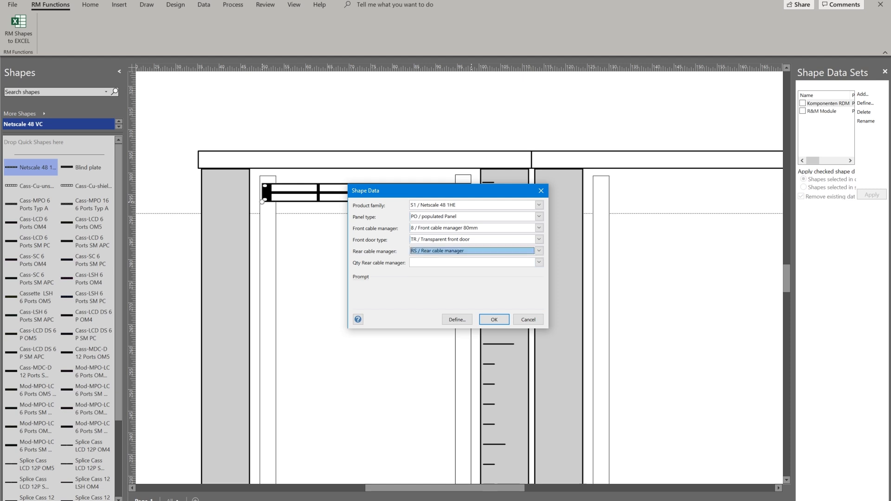
{"action": "left_click", "coordinate": [539, 263]}
{"action": "left_click", "coordinate": [473, 273]}
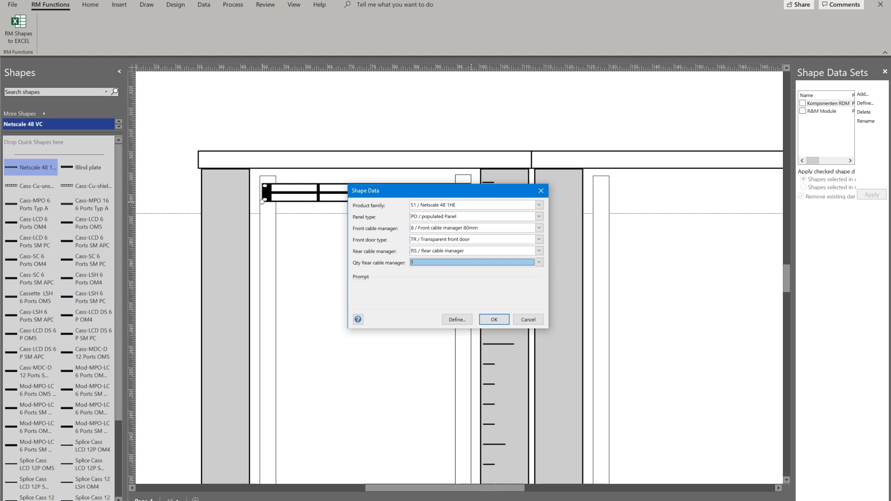
{"action": "left_click", "coordinate": [493, 319]}
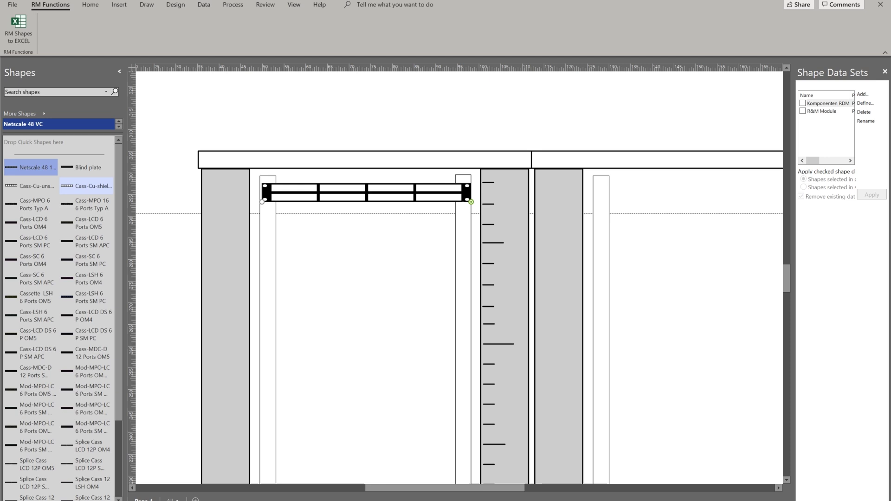
Fill the upper row with two cassettes and a splice cassette
{"action": "mouse_move", "coordinate": [83, 186]}
{"action": "left_mouse_down"}
{"action": "mouse_move", "coordinate": [334, 188]}
{"action": "mouse_move", "coordinate": [292, 188]}
{"action": "left_mouse_up"}
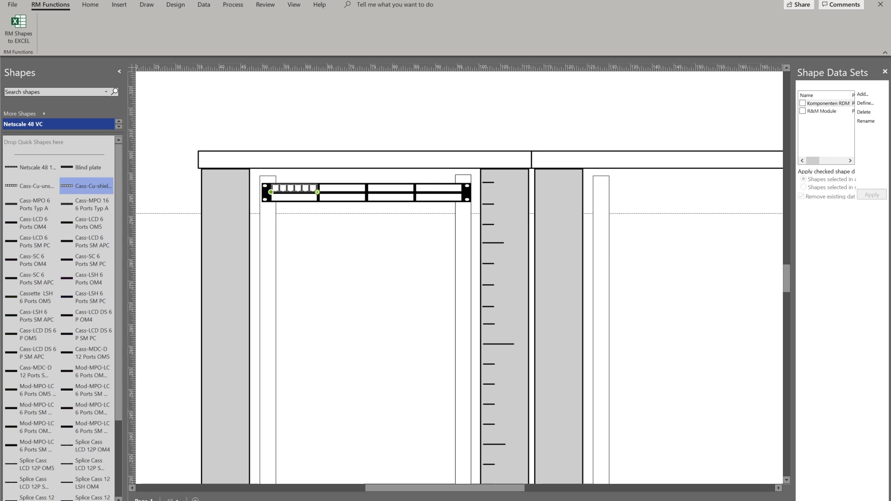
{"action": "left_click_drag", "start_coordinate": [86, 223], "coordinate": [342, 190]}
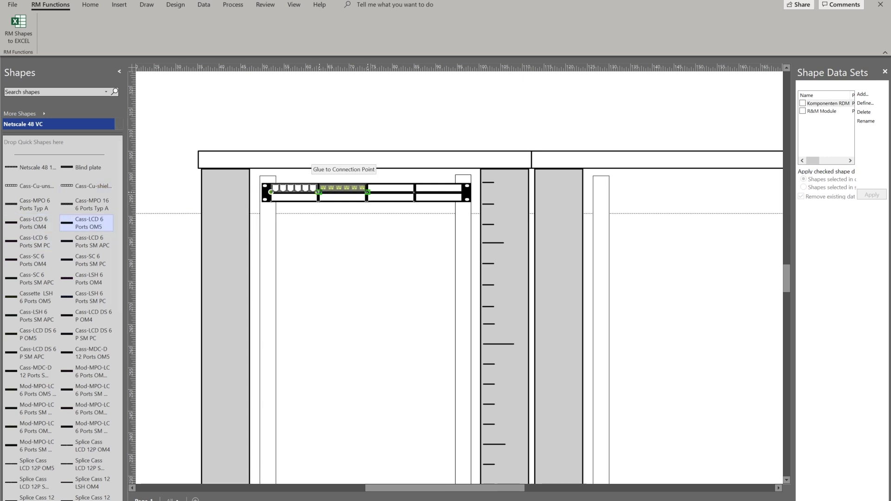
{"action": "scroll", "coordinate": [63, 314], "scroll_direction": "down", "scroll_amount": 2}
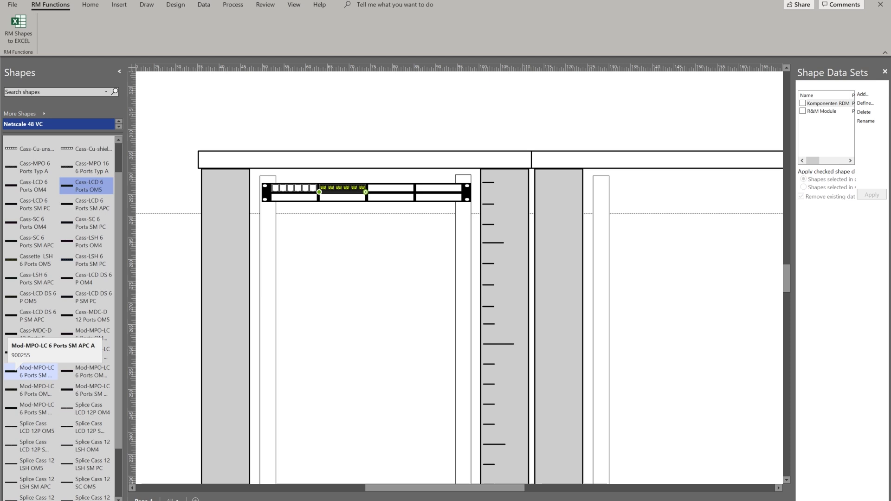
{"action": "scroll", "coordinate": [63, 313], "scroll_direction": "down", "scroll_amount": 2}
{"action": "mouse_move", "coordinate": [35, 389]}
{"action": "left_mouse_down"}
{"action": "mouse_move", "coordinate": [463, 192]}
{"action": "mouse_move", "coordinate": [415, 171]}
{"action": "left_mouse_up"}
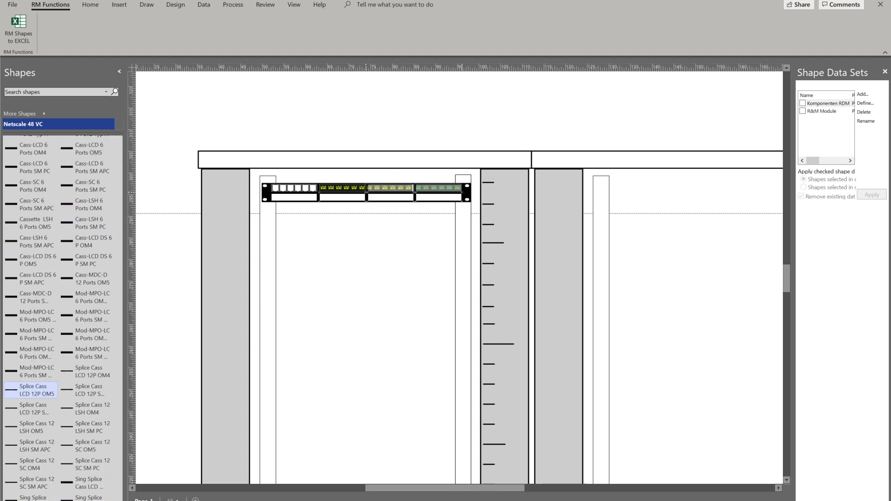
{"action": "scroll", "coordinate": [41, 390], "scroll_direction": "down", "scroll_amount": 1}
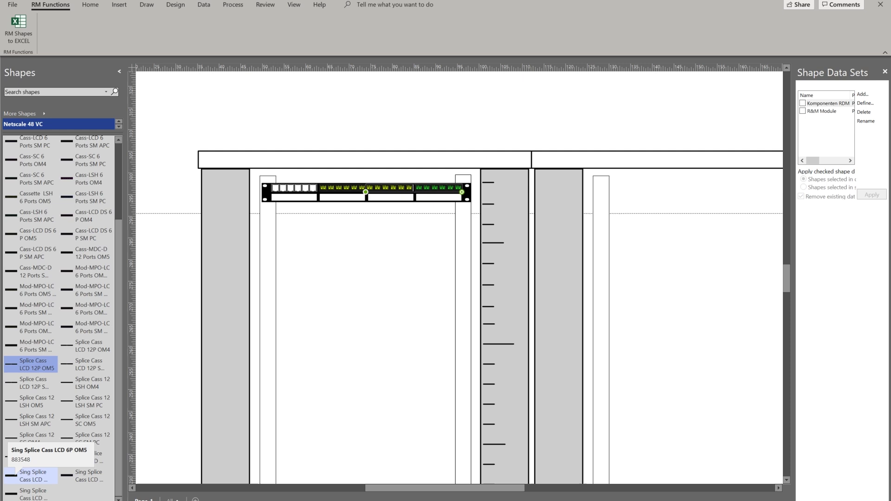
Fill the lower row with a single splice cassette, a Mod-MPO-LC module and two blind plates
{"action": "mouse_move", "coordinate": [31, 475]}
{"action": "left_mouse_down"}
{"action": "mouse_move", "coordinate": [252, 420]}
{"action": "mouse_move", "coordinate": [294, 198]}
{"action": "left_mouse_up"}
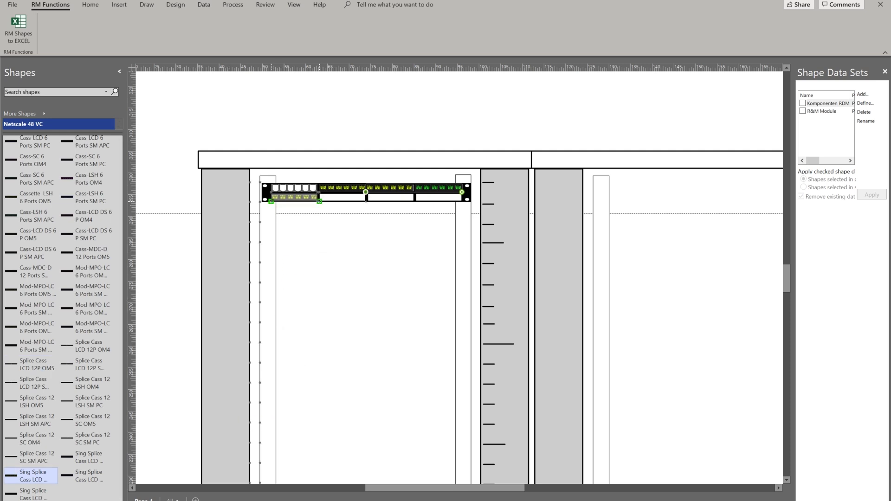
{"action": "scroll", "coordinate": [61, 313], "scroll_direction": "up", "scroll_amount": 2}
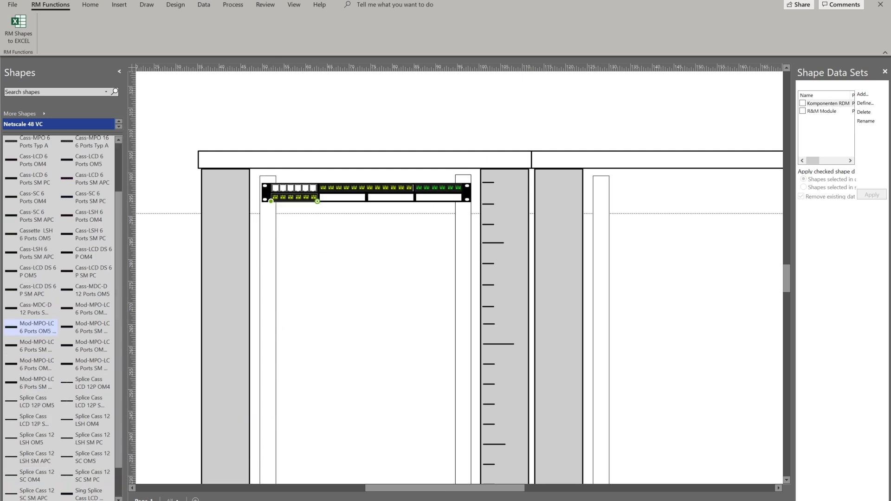
{"action": "left_click_drag", "start_coordinate": [37, 327], "coordinate": [360, 198]}
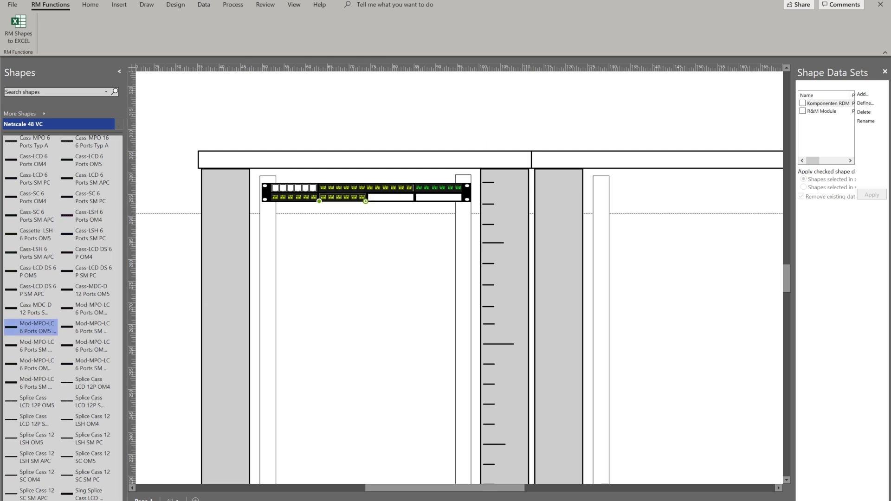
{"action": "scroll", "coordinate": [62, 313], "scroll_direction": "up", "scroll_amount": 3}
{"action": "left_click_drag", "start_coordinate": [80, 167], "coordinate": [414, 197]}
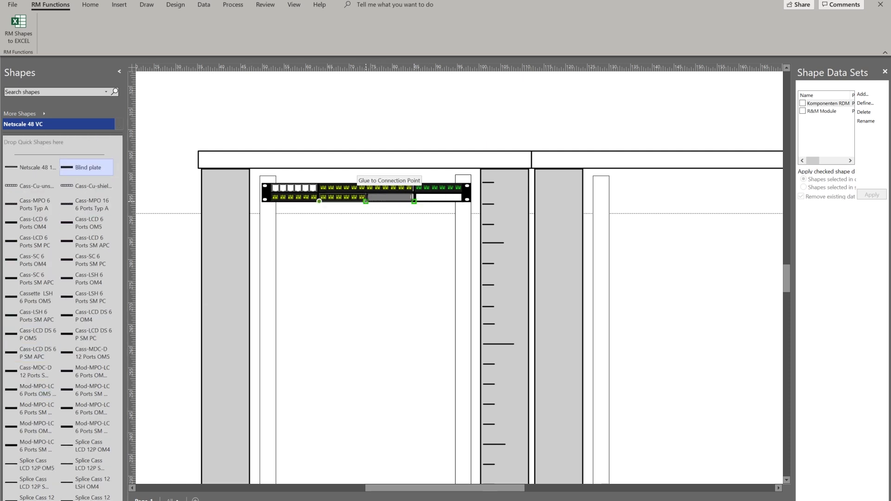
{"action": "left_click_drag", "start_coordinate": [80, 167], "coordinate": [461, 200]}
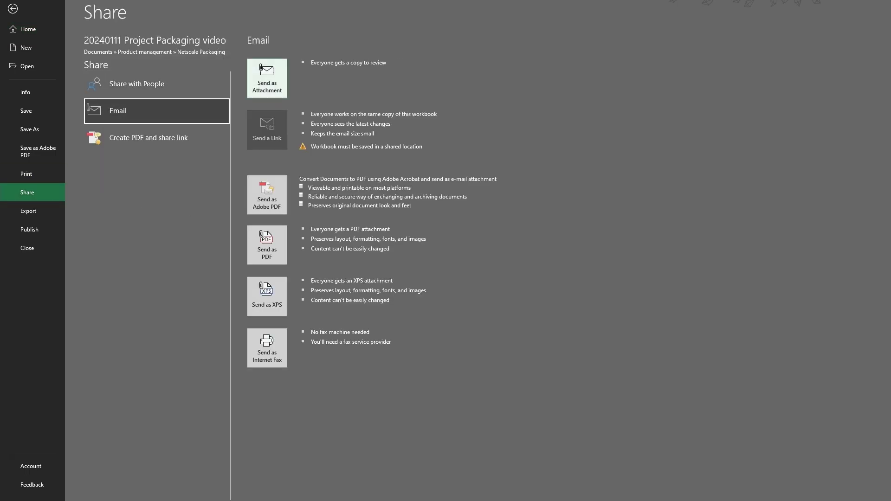
Send the exported config workbook as an email attachment
{"action": "left_click", "coordinate": [267, 77]}
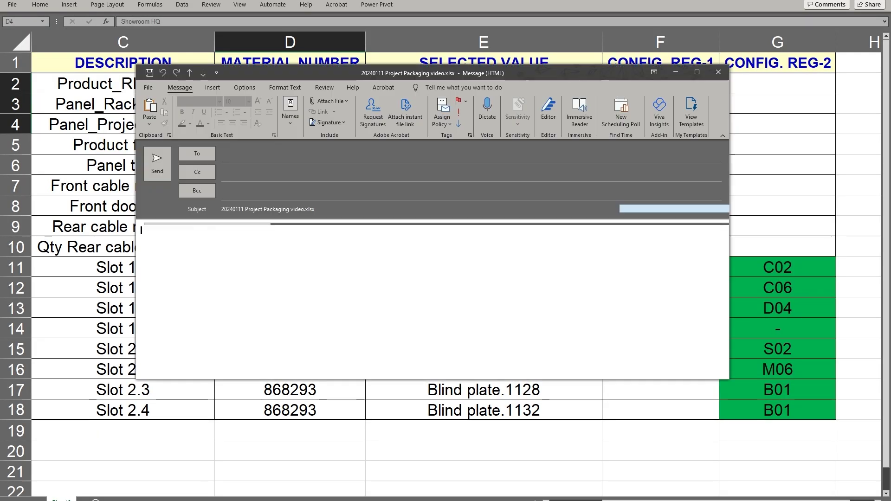